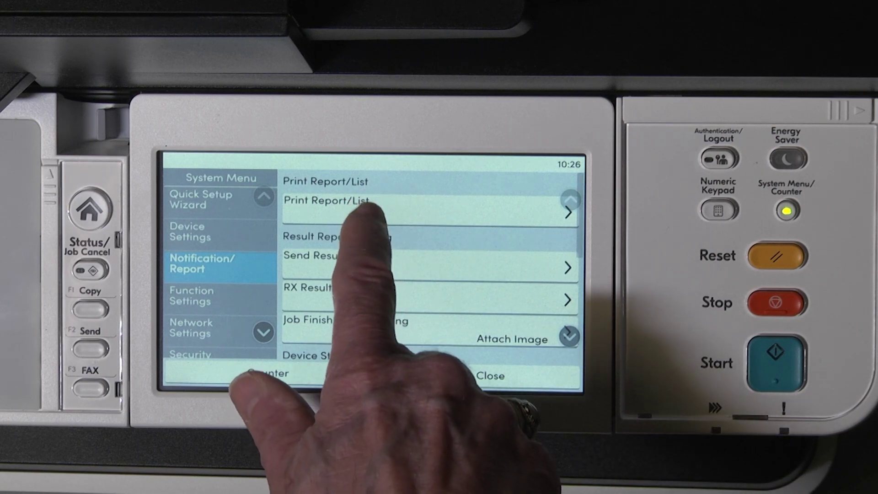
Open Print Report/List on the control panel to reach the Status Page print confirmation.
click(368, 206)
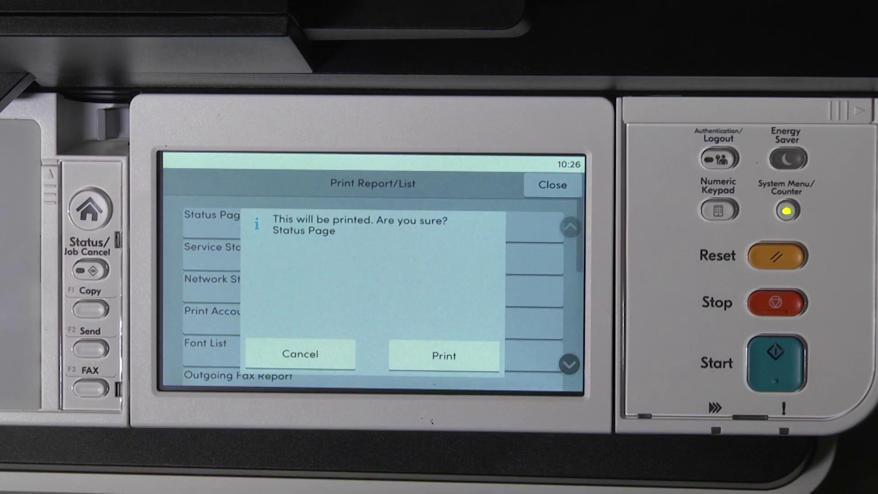
Print the Status Page to read the printer's IPv4 address under Network.
click(443, 356)
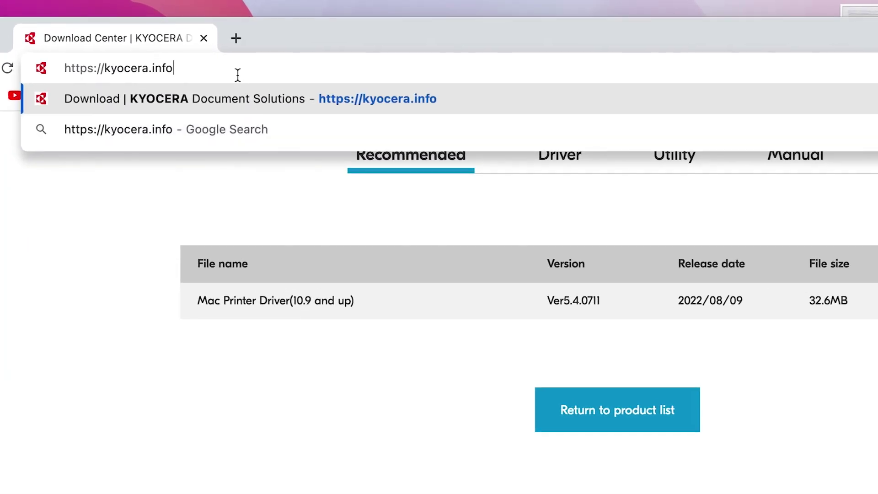
Load the Kyocera Download Center web page in the browser.
drag(203, 53, 12, 73)
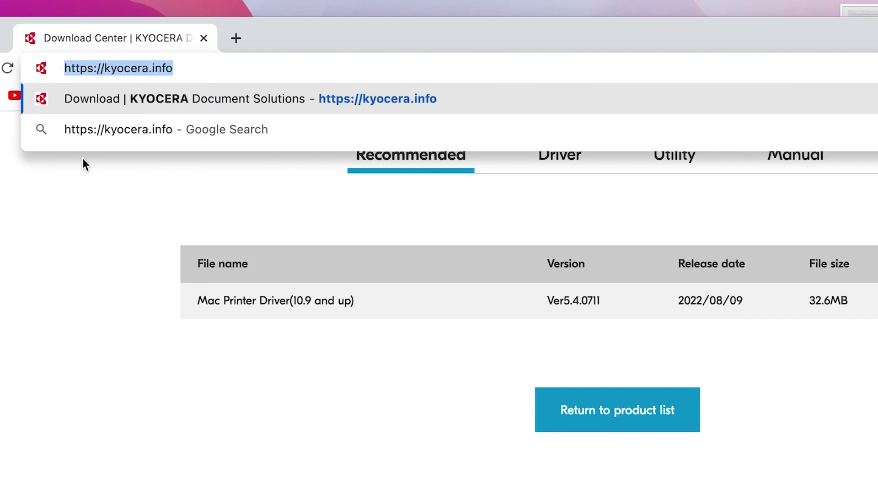
click(205, 67)
key(Return)
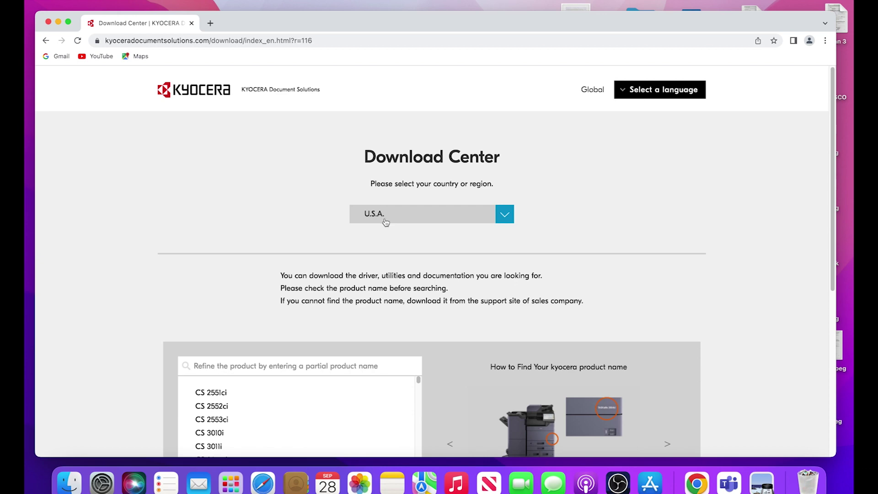
Search for MA6000ifx and open the ECOSYS MA6000ifx product page.
click(273, 372)
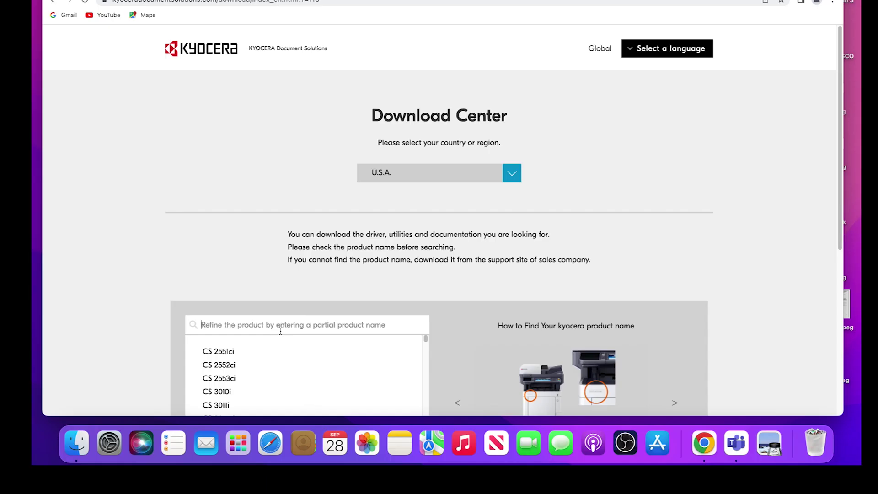
text(MA6000ifx)
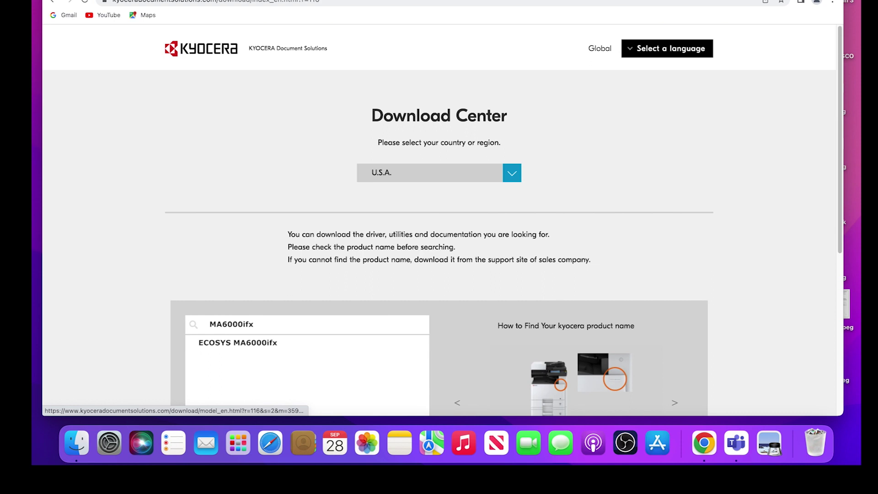
click(252, 356)
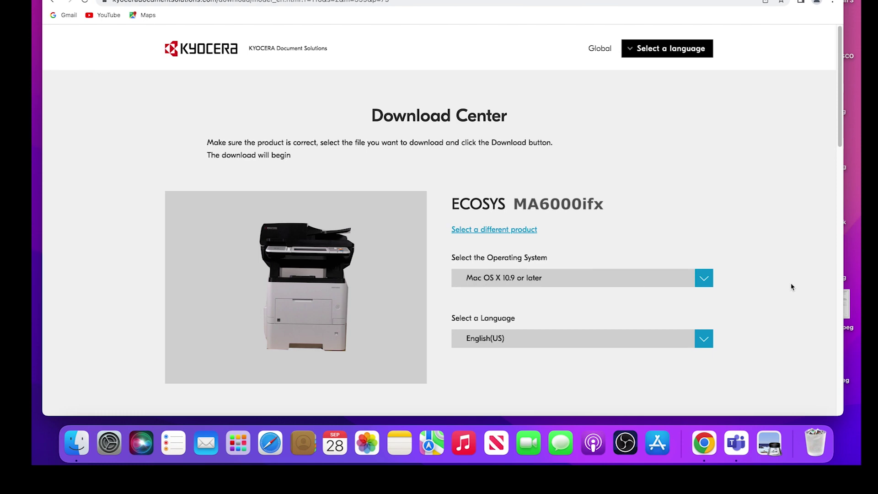
Start the Mac Printer Driver (10.9 and up) download and scroll its license agreement to the end.
scroll(835, 139, down, 10)
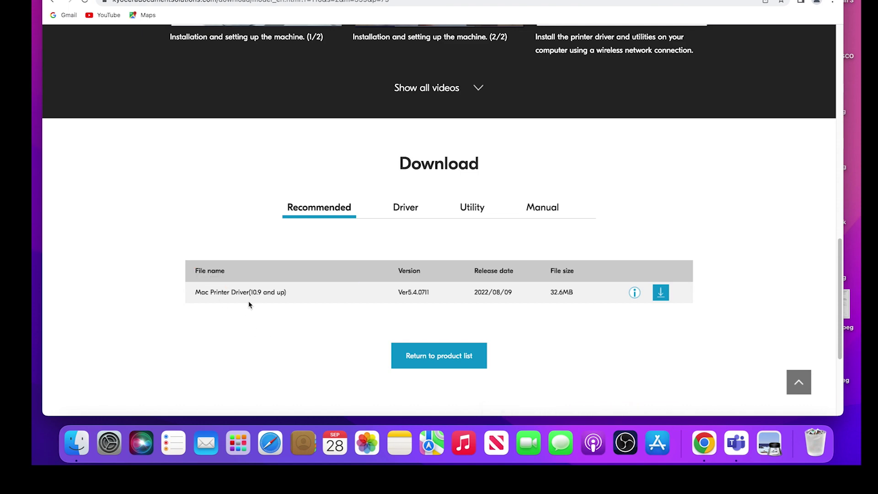
click(661, 292)
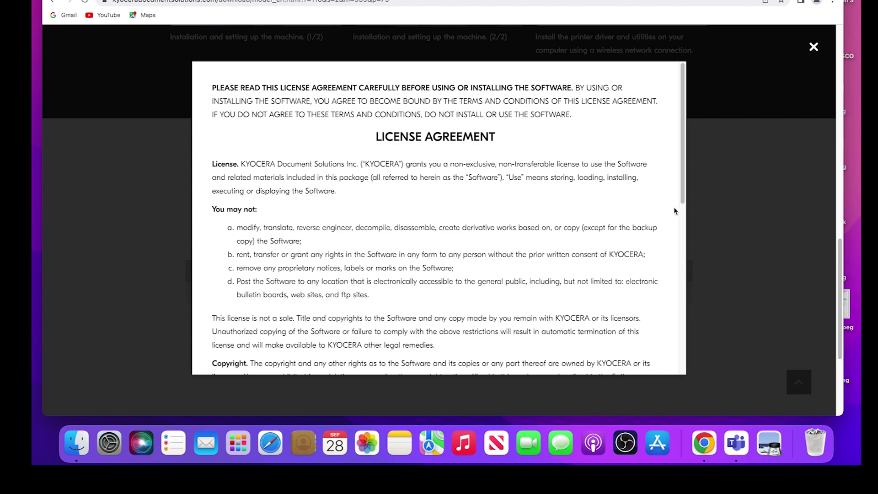
click(683, 189)
drag(683, 189, 680, 380)
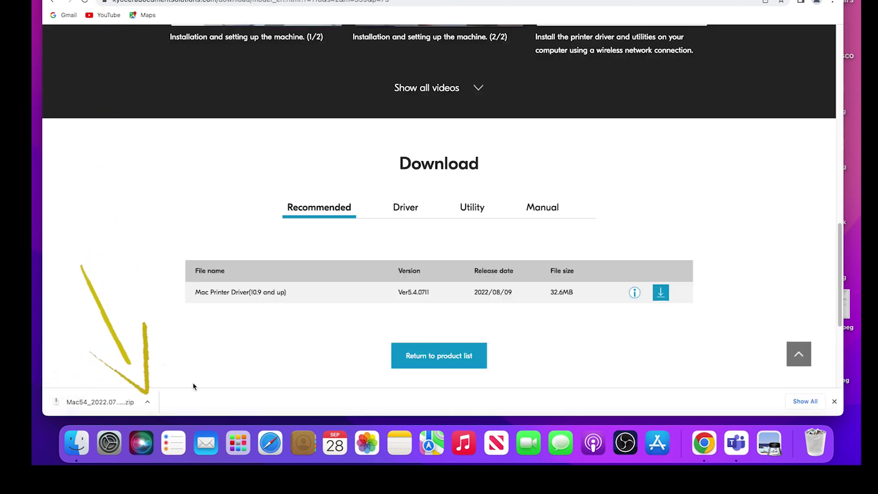
Open the downloaded Mac54_2022.07 zip and mount the Kyocera driver disk image.
click(148, 405)
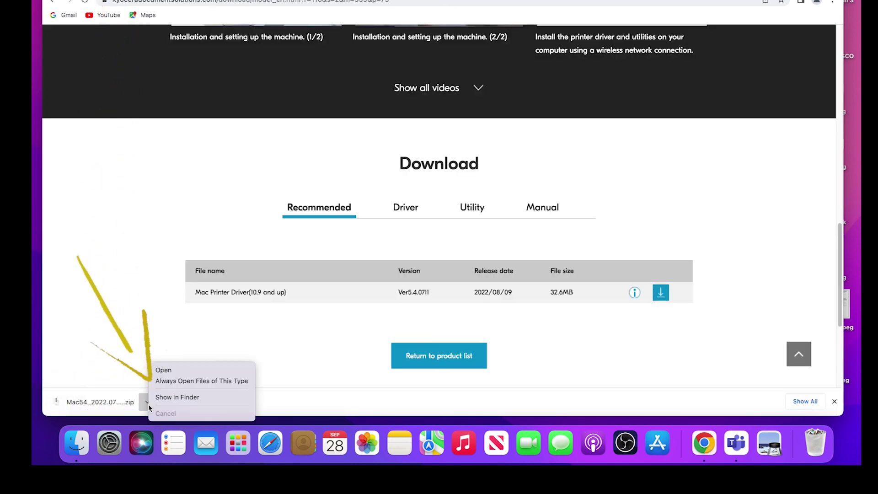
click(166, 371)
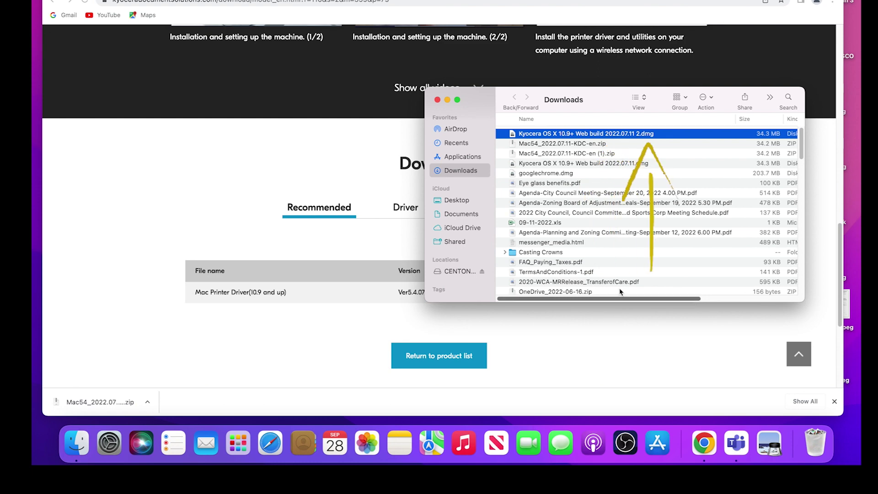
double_click(636, 136)
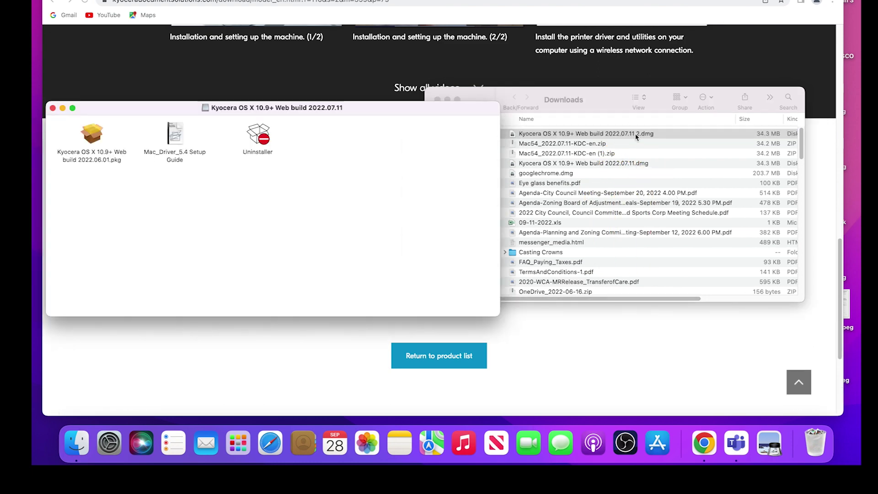
mouse_move(226, 269)
mouse_down()
mouse_move(152, 224)
mouse_move(96, 211)
mouse_up()
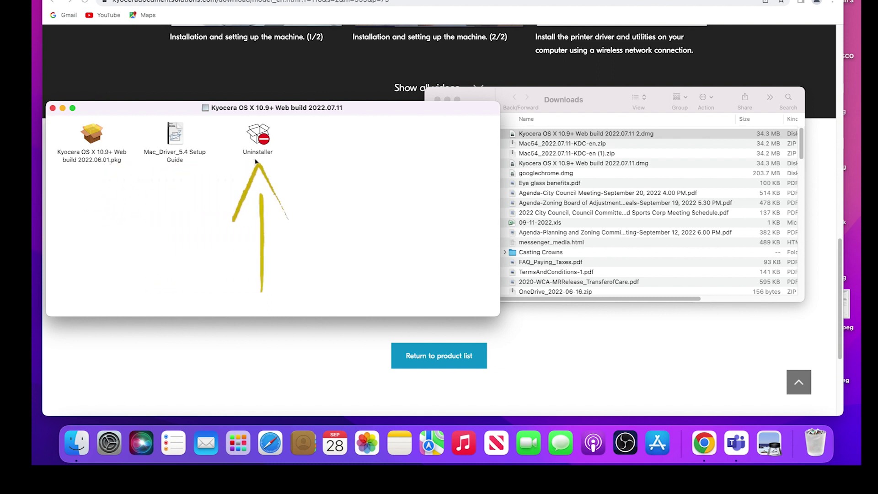
Launch the Kyocera installer, accept the licence and start the standard installation.
double_click(93, 136)
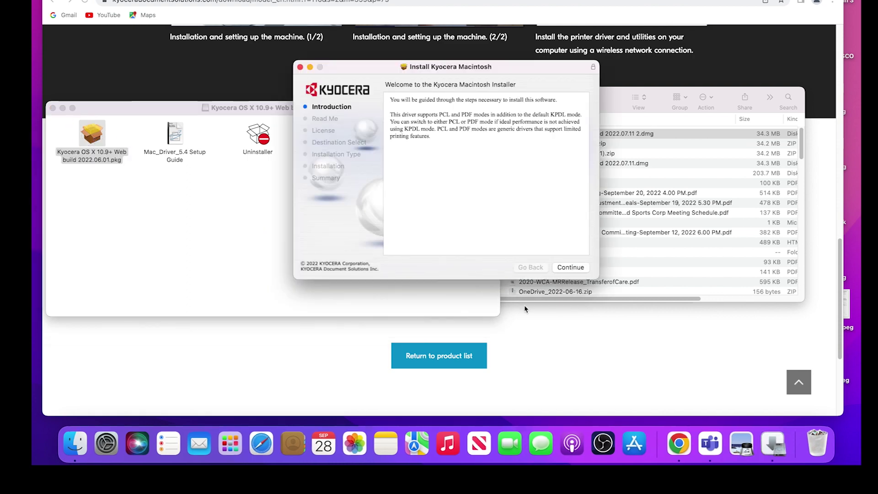
click(569, 267)
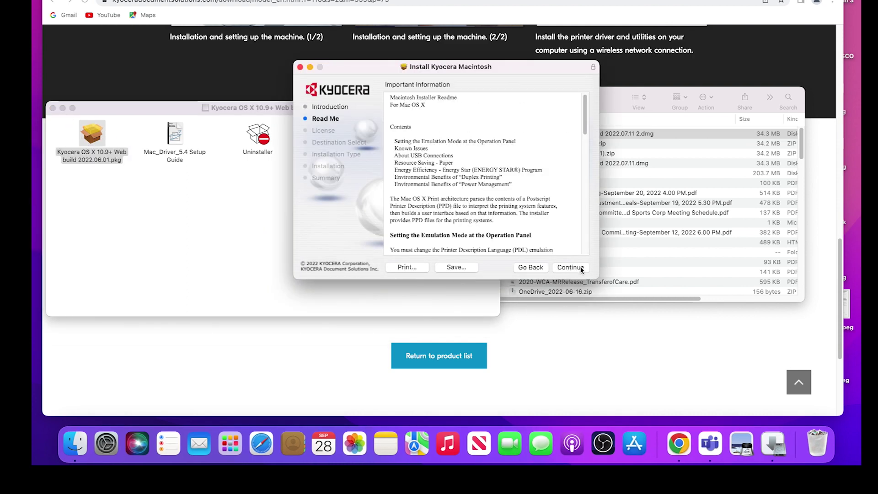
click(581, 269)
click(571, 267)
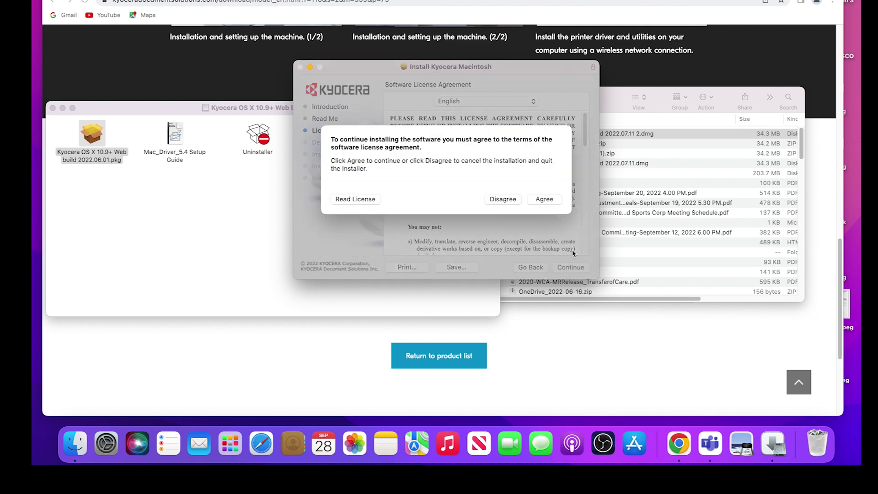
click(548, 200)
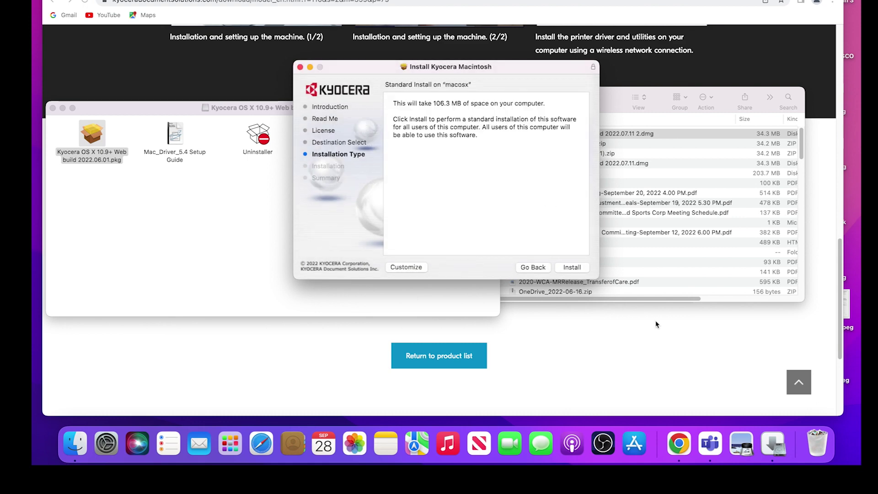
click(575, 268)
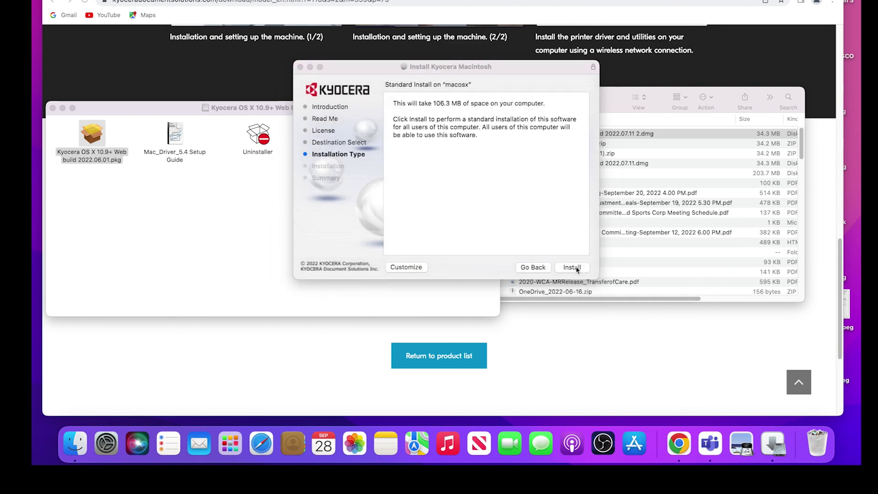
Authorize with the account password, close the finished installer and move it to the Trash.
text(•••••••••)
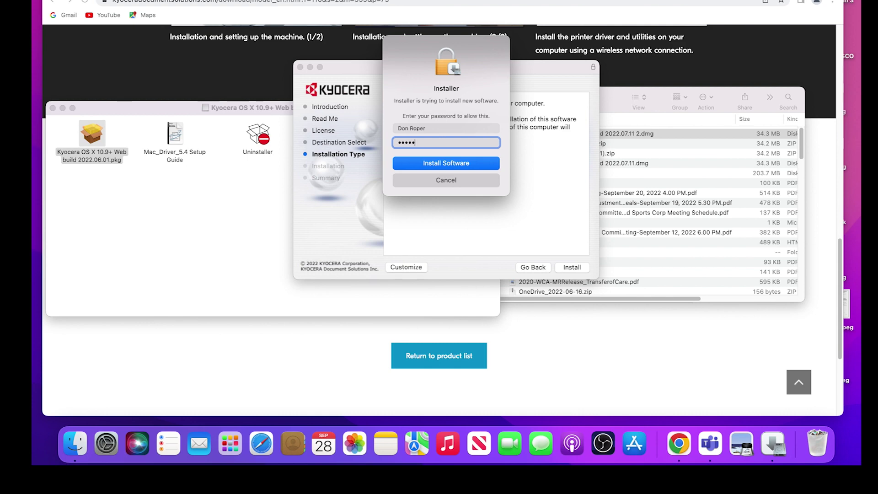
click(475, 164)
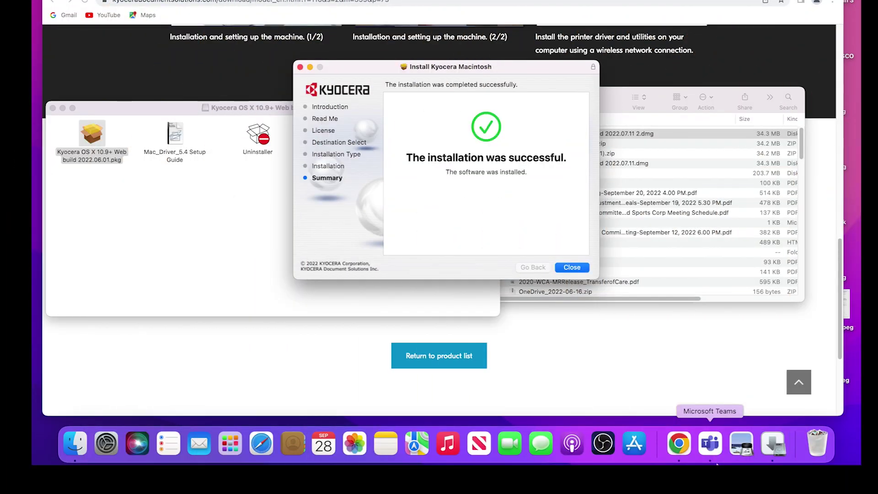
click(572, 267)
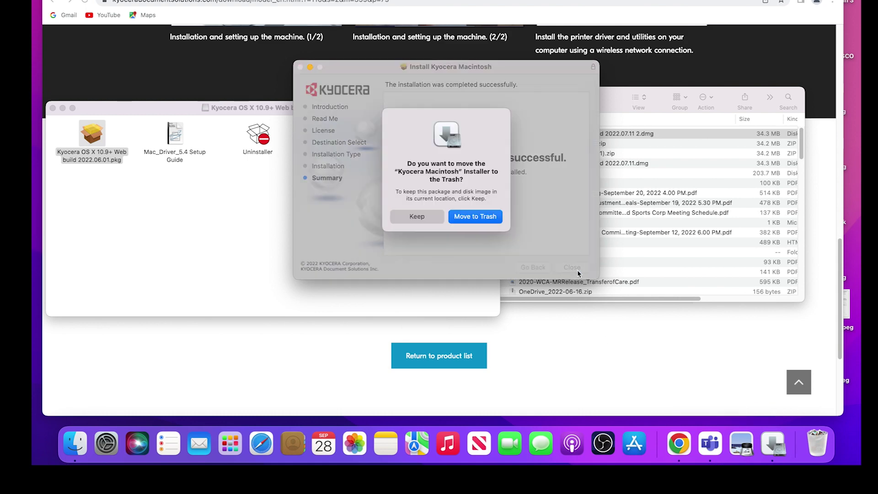
click(468, 221)
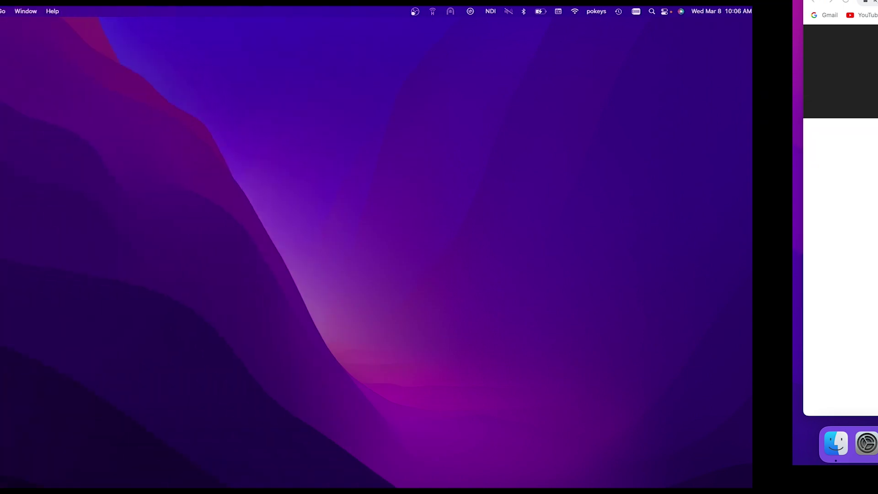
Open Printers & Scanners and start adding a printer by IP address.
click(11, 11)
click(30, 40)
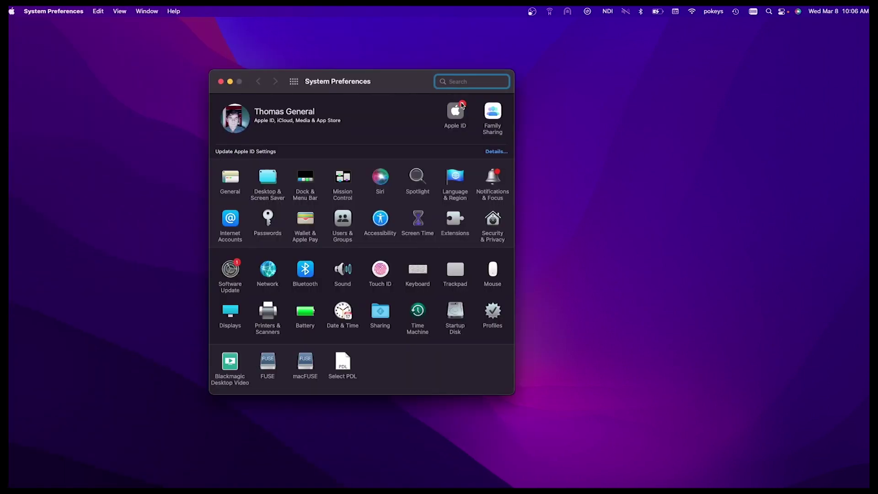
click(264, 311)
click(222, 234)
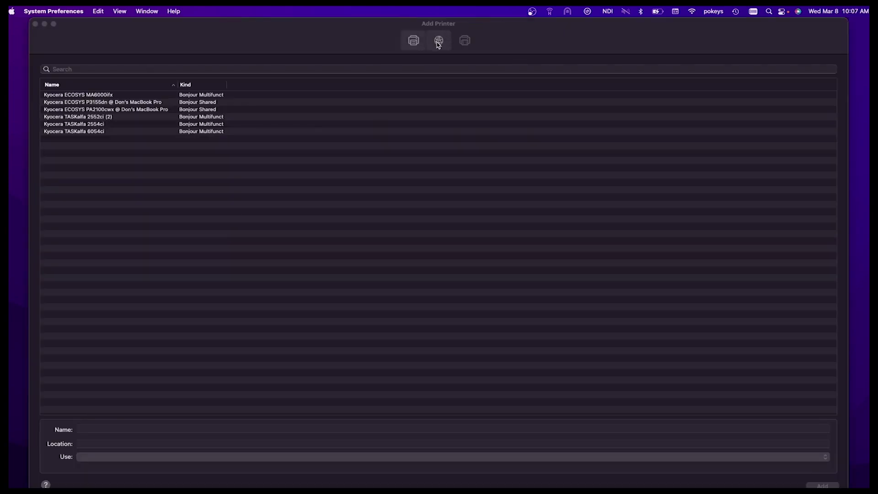
click(438, 42)
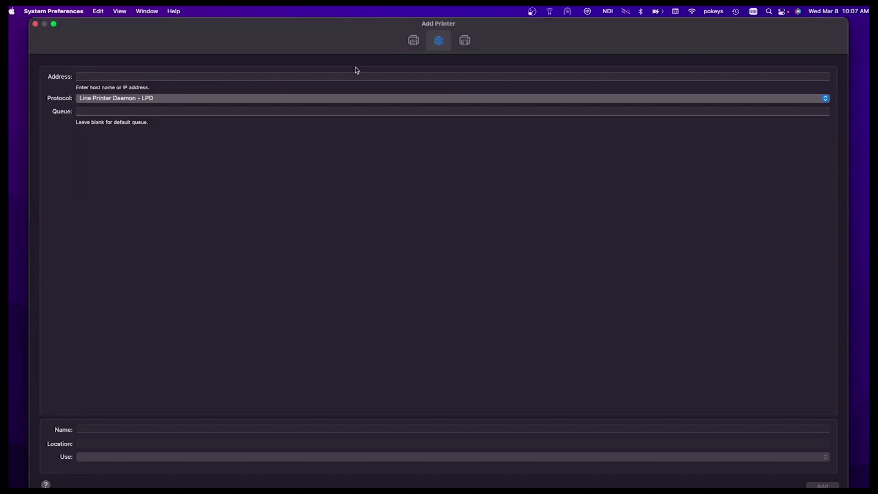
Enter address 192.168.1.7 and rename the printer to 'My Kyocera Printer'.
click(144, 76)
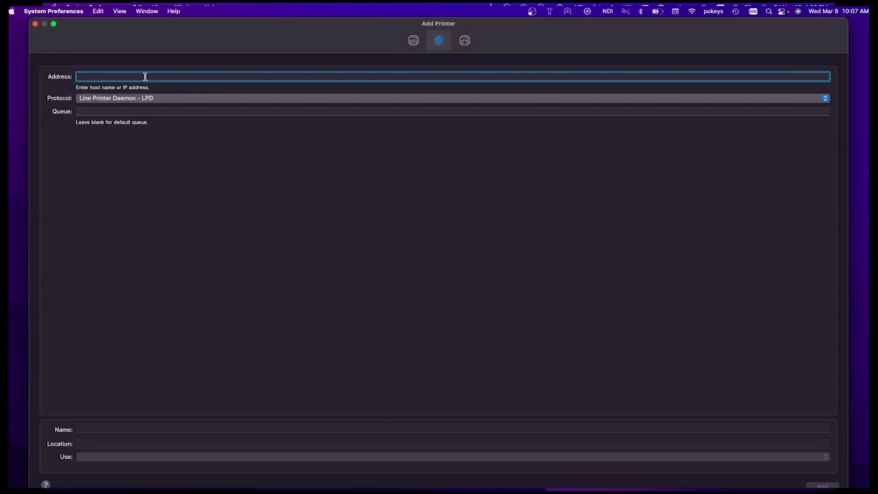
text(192.168.)
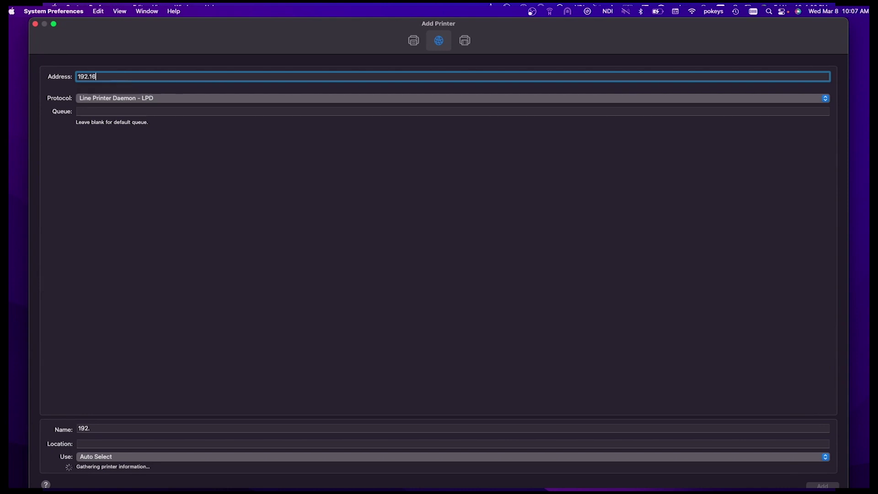
text(1.7)
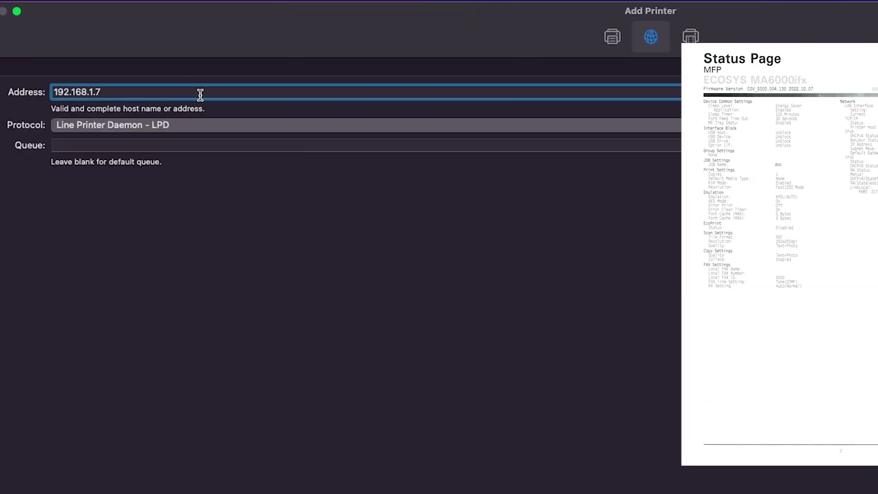
click(84, 423)
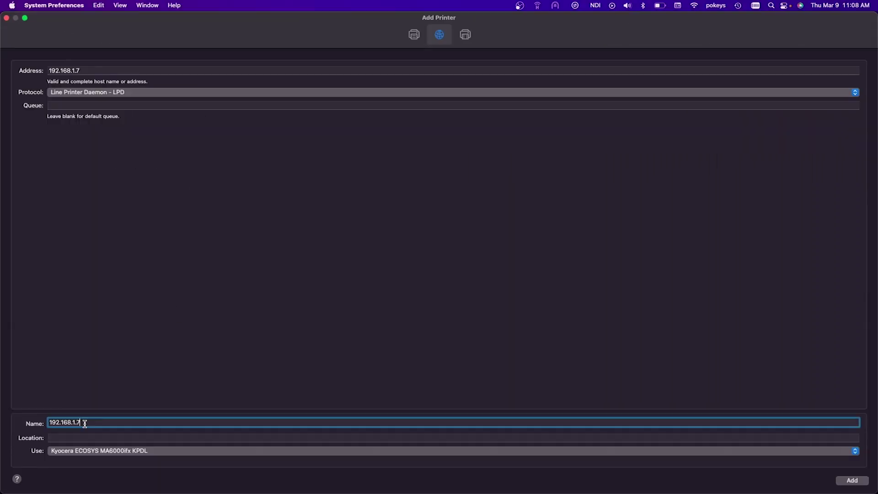
drag(84, 423, 11, 411)
text(My Kyocera Printer)
Choose the Kyocera ECOSYS MA6000ifx KPDL driver, add the printer and accept its options.
click(111, 450)
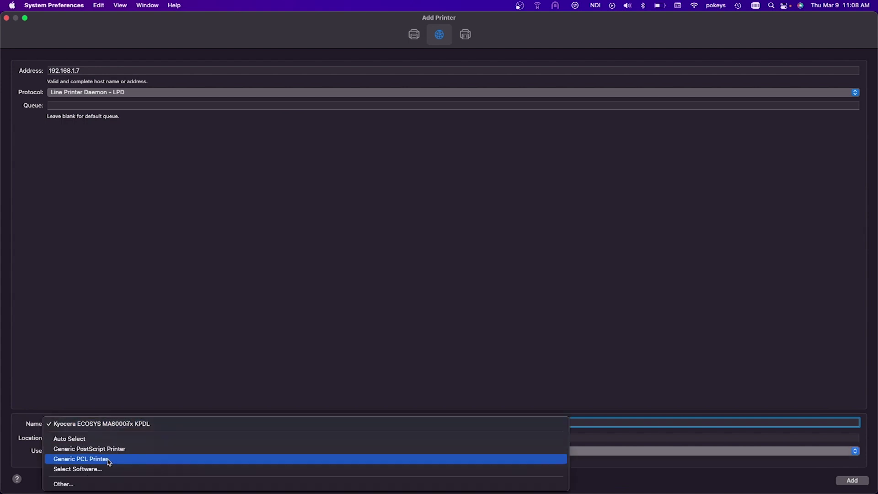
click(105, 469)
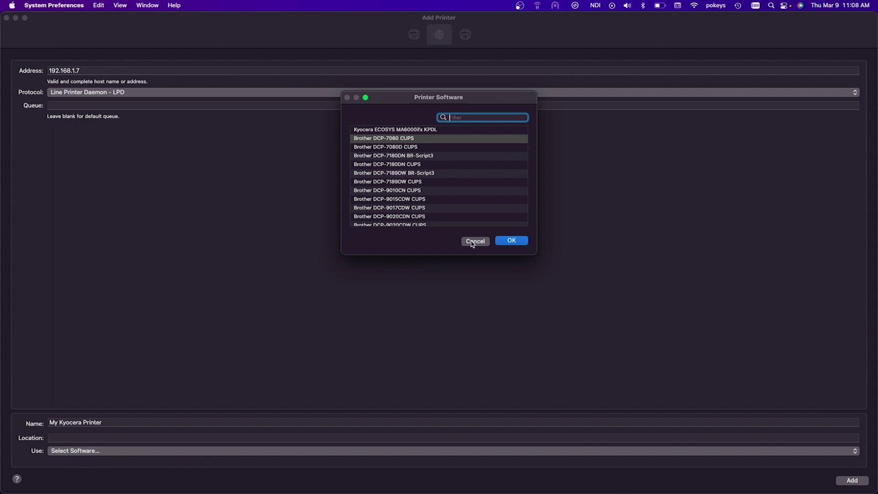
text(MA600)
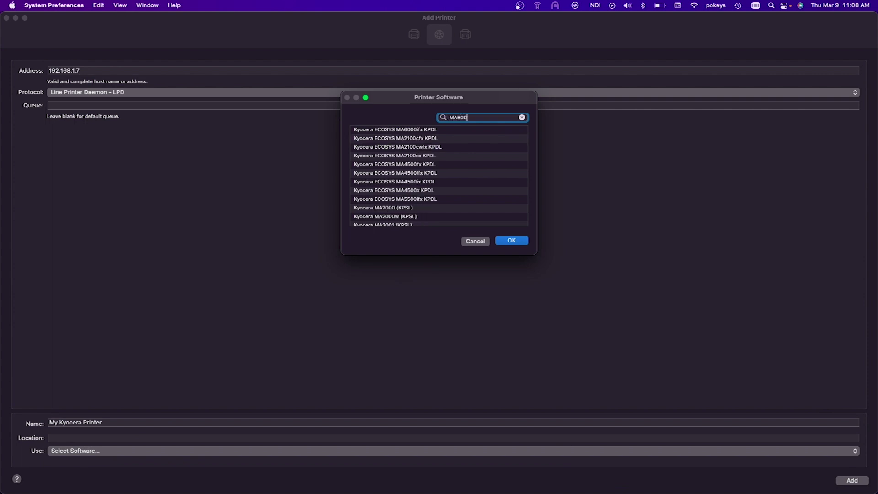
text(0)
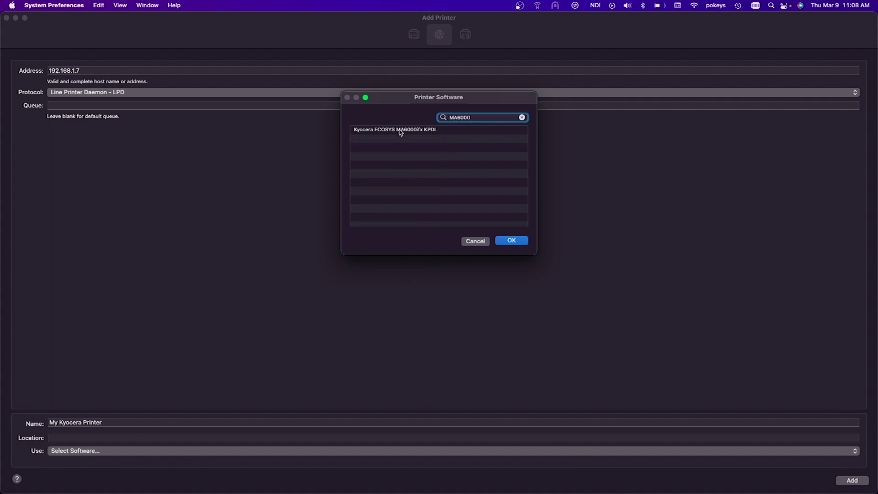
click(400, 130)
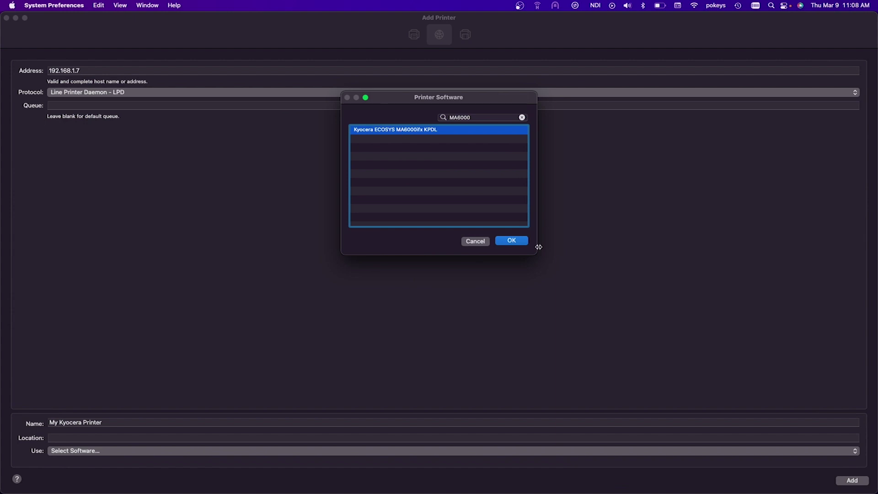
click(513, 241)
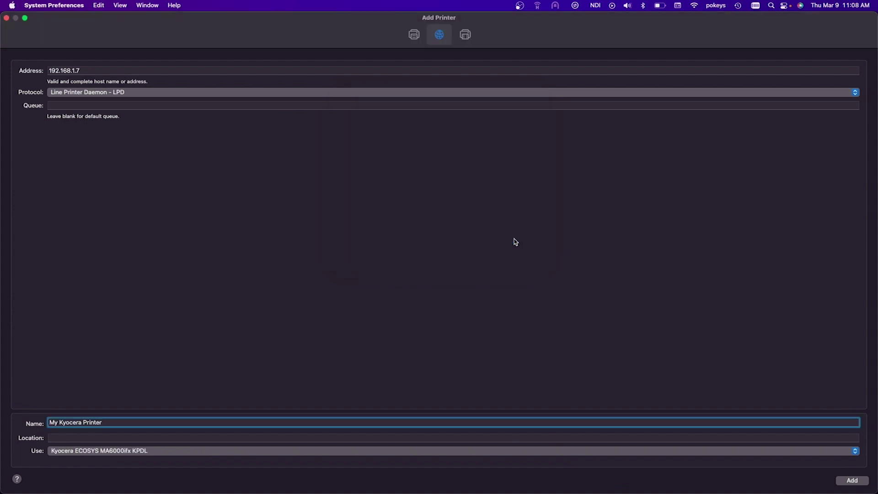
click(854, 483)
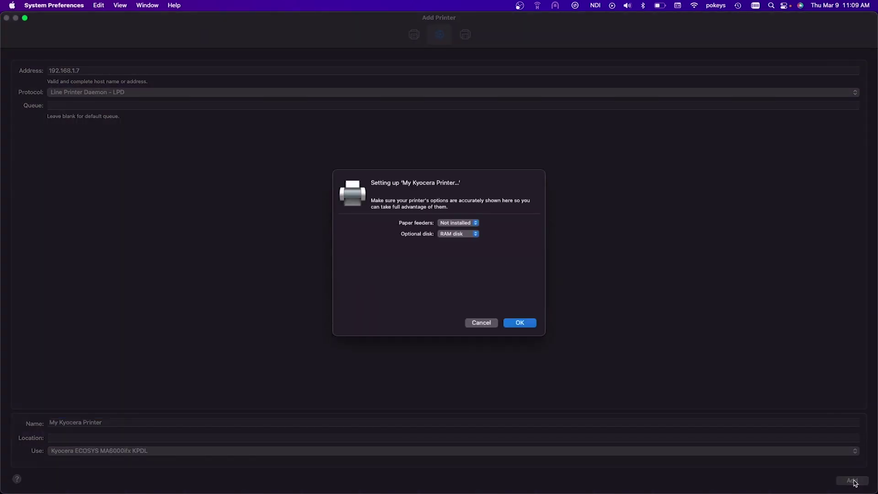
click(524, 324)
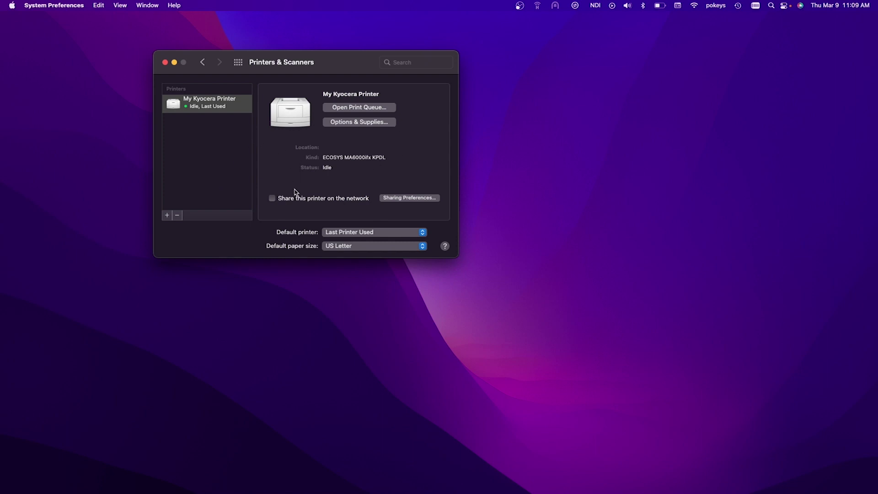
Set the Default printer pop-up to My Kyocera Printer.
click(422, 233)
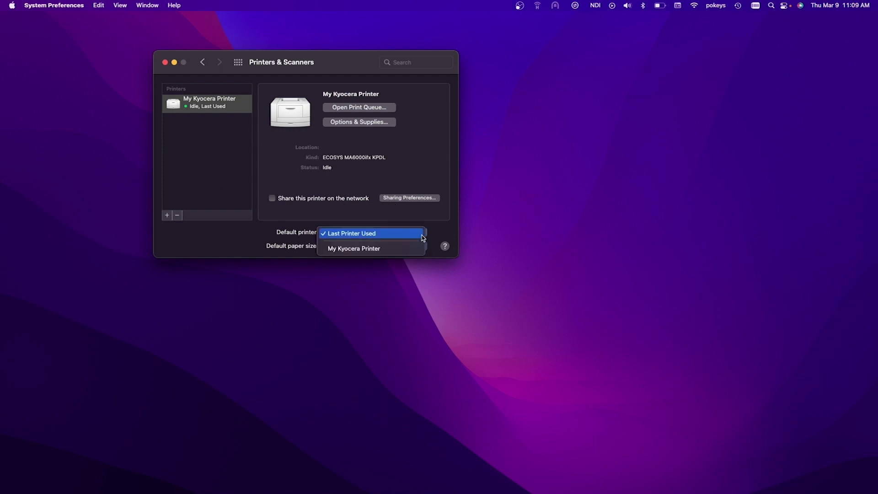
click(399, 249)
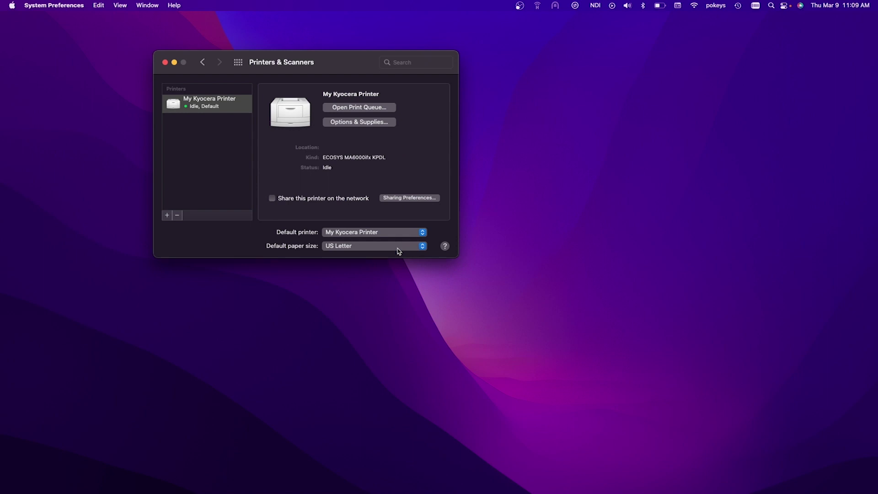
click(205, 66)
Close the System Preferences window.
click(164, 63)
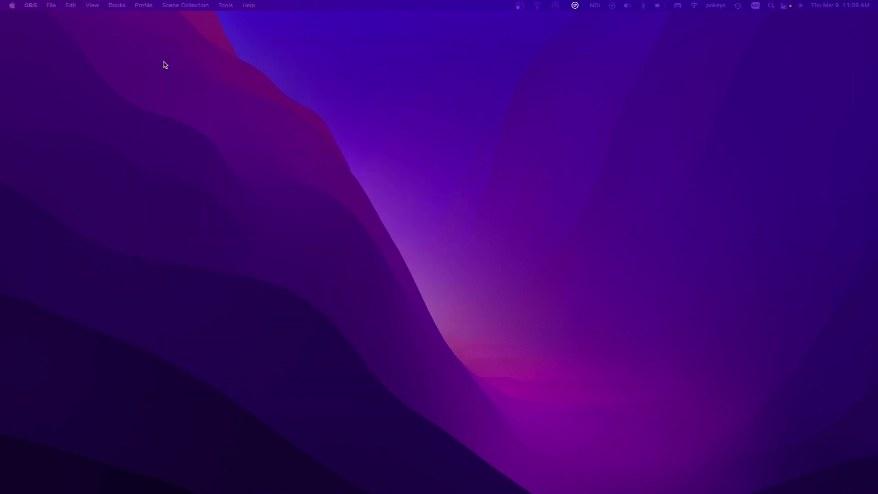